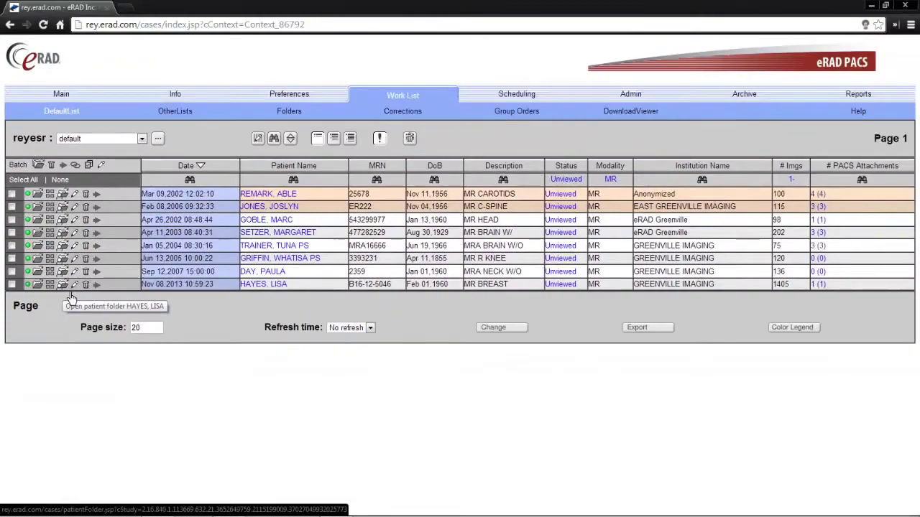
Load the Nov 08,2013 MR BREAST study in the viewer with its patient folder shown.
left_click(185, 251)
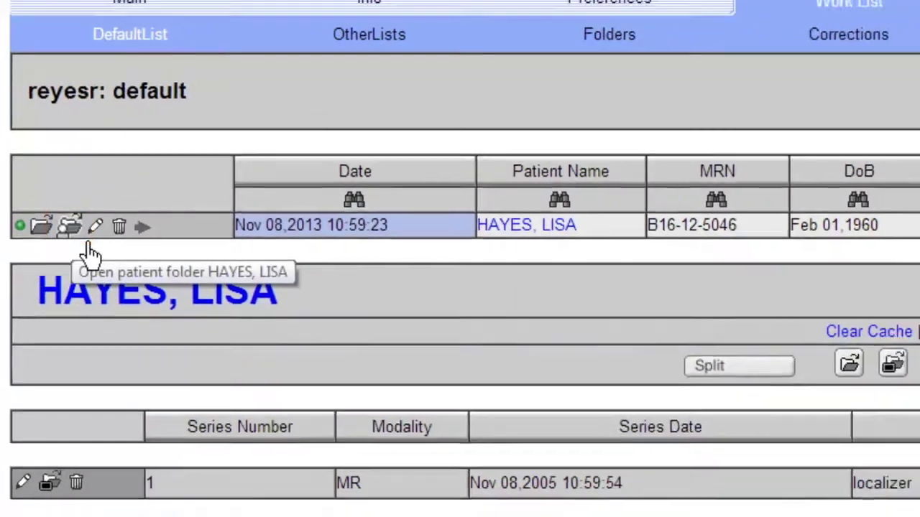
left_click(93, 250)
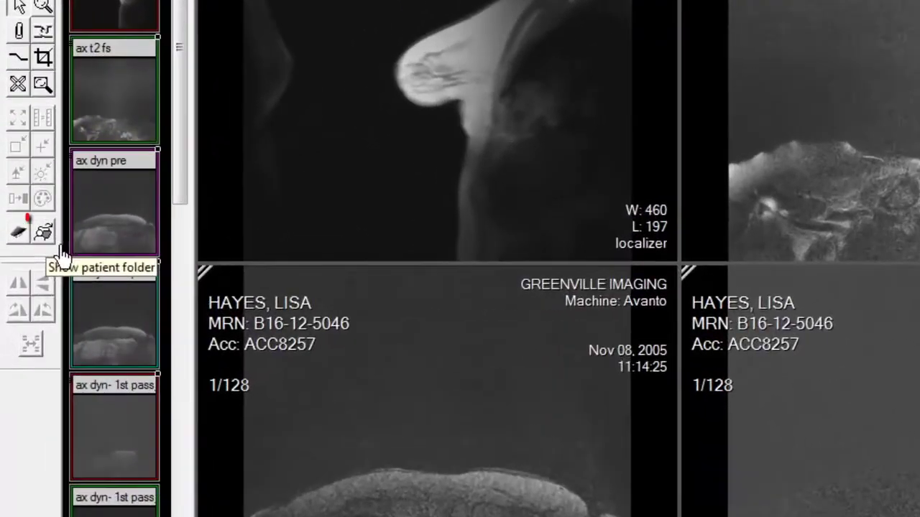
left_click(44, 231)
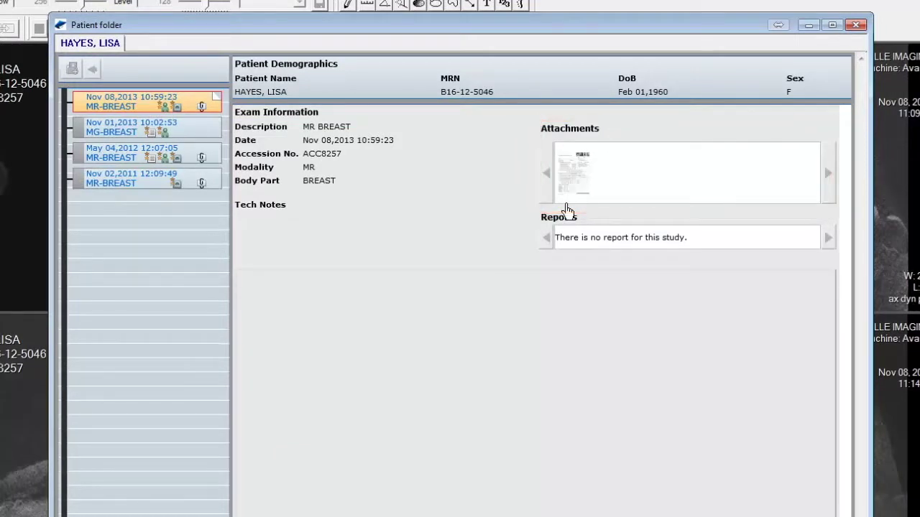
View the zoomed Breast MRI Questionnaire attachment, then select the Nov 02,2011 MR BREAST UNILATERAL exam.
mouse_move(577, 199)
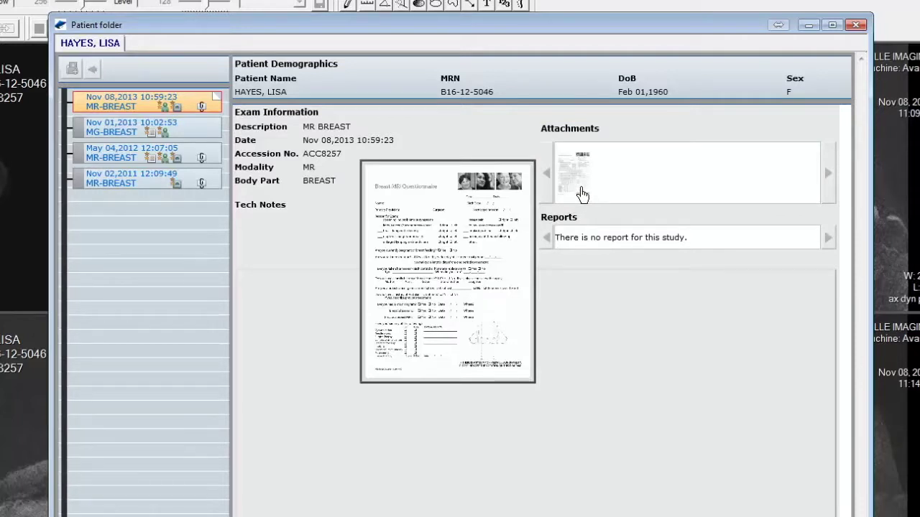
left_click(582, 194)
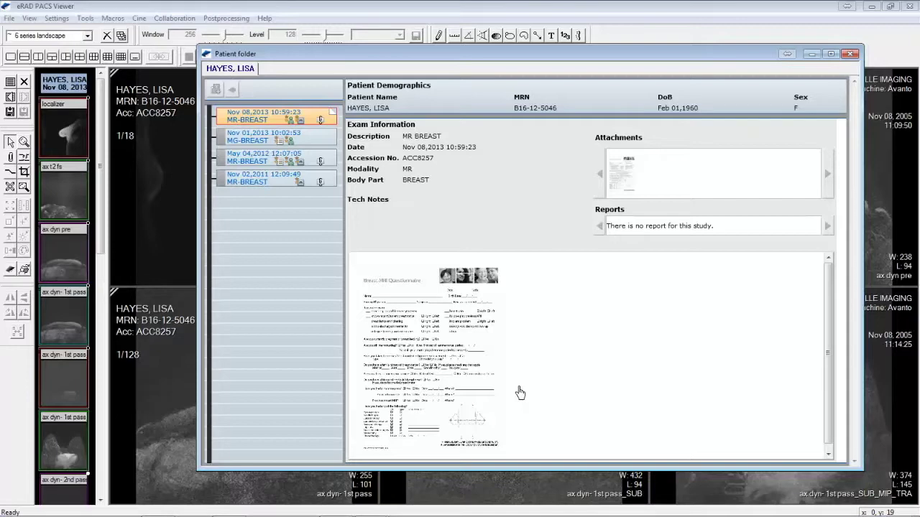
scroll(513, 388, "up", 2)
scroll(542, 394, "up", 2)
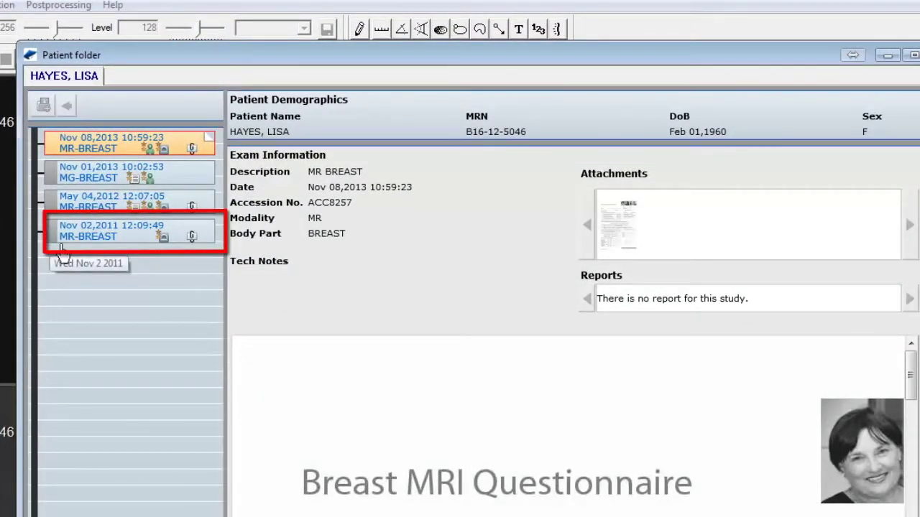
left_click(108, 244)
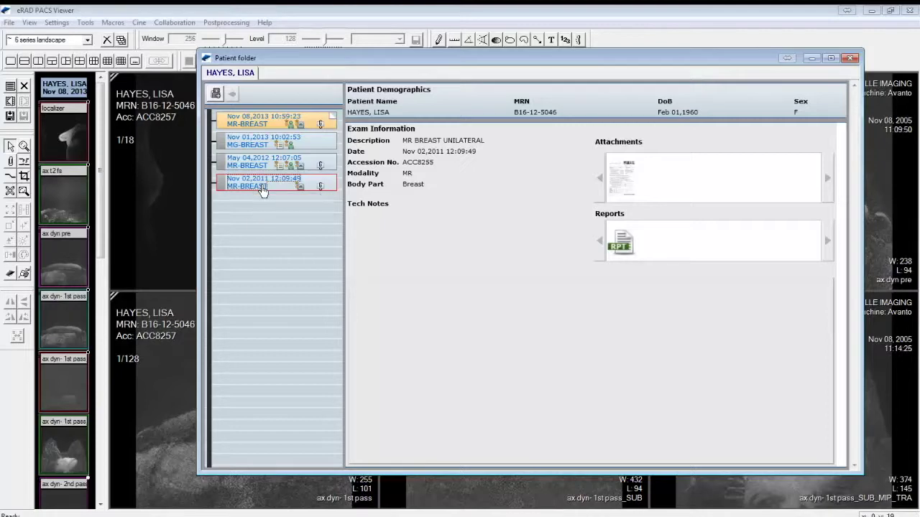
Review the Nov 02,2011 exam's Main Report, then select the May 04,2012 MR-BREAST exam.
left_click(633, 250)
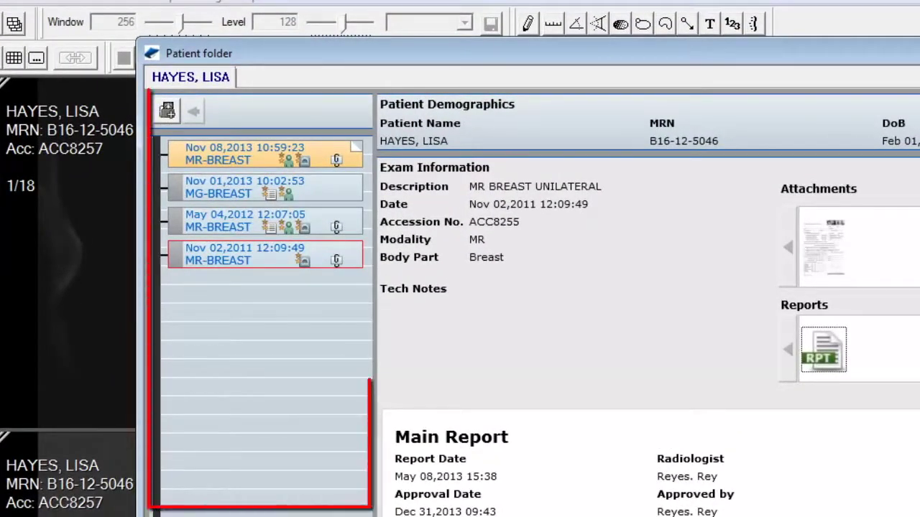
left_click(209, 215)
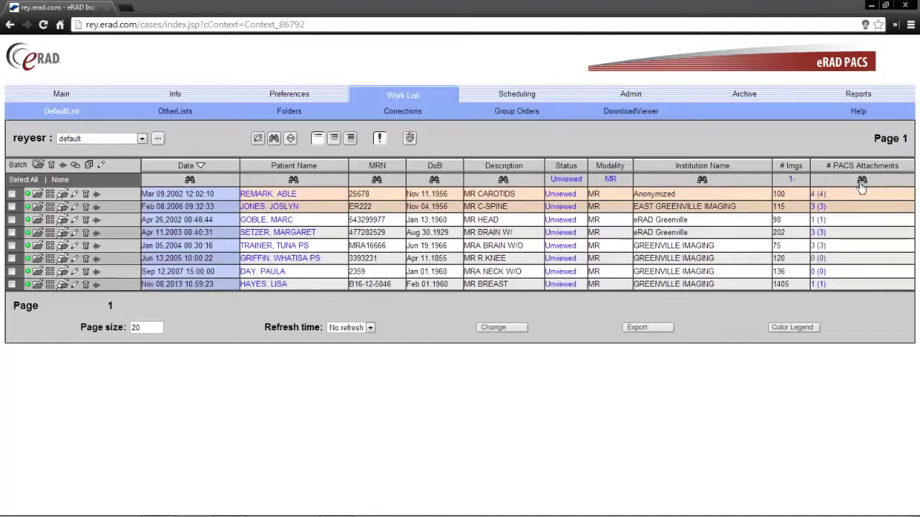
left_click(827, 253)
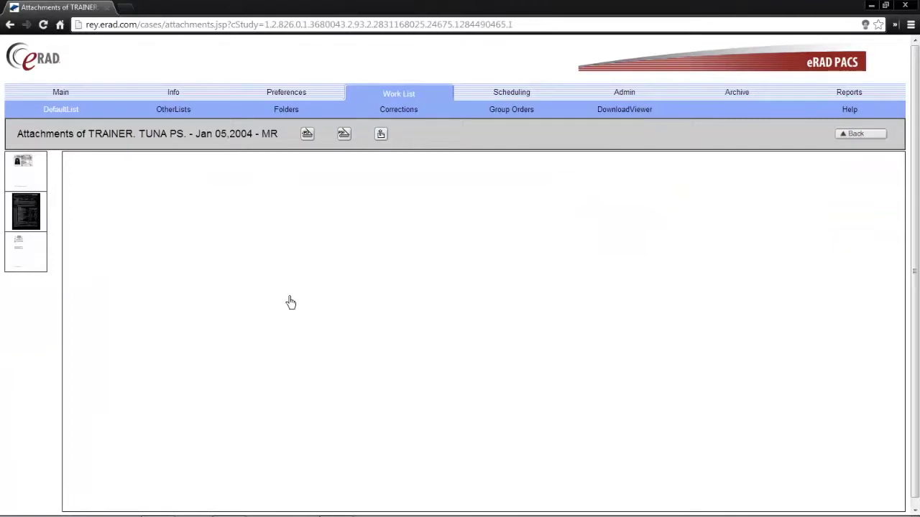
mouse_move(41, 169)
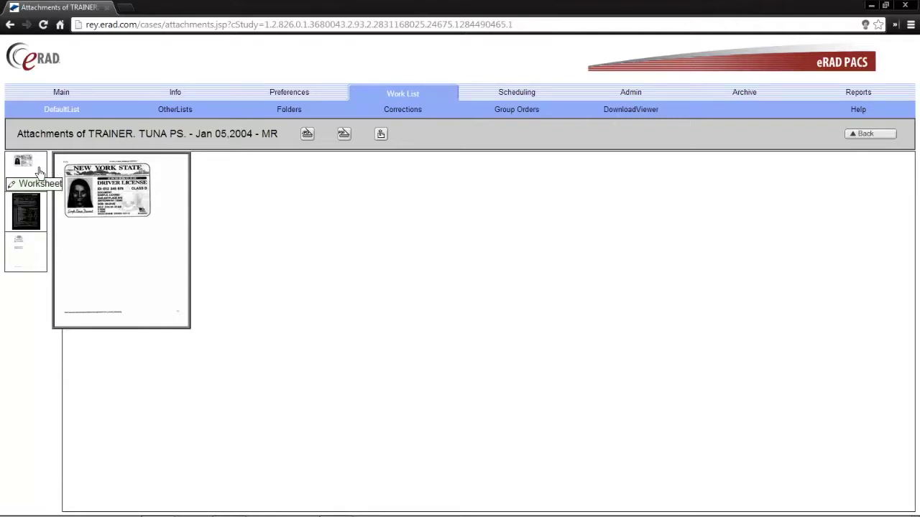
left_click(41, 170)
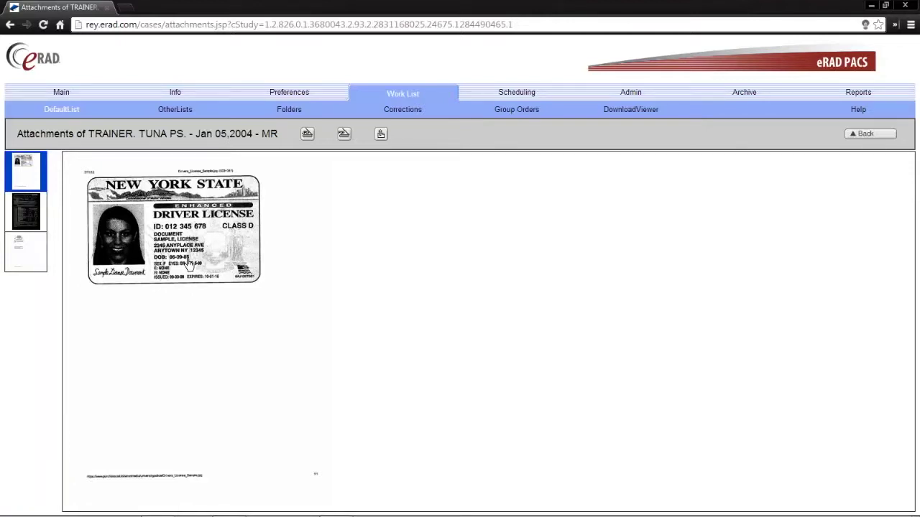
left_click(190, 260)
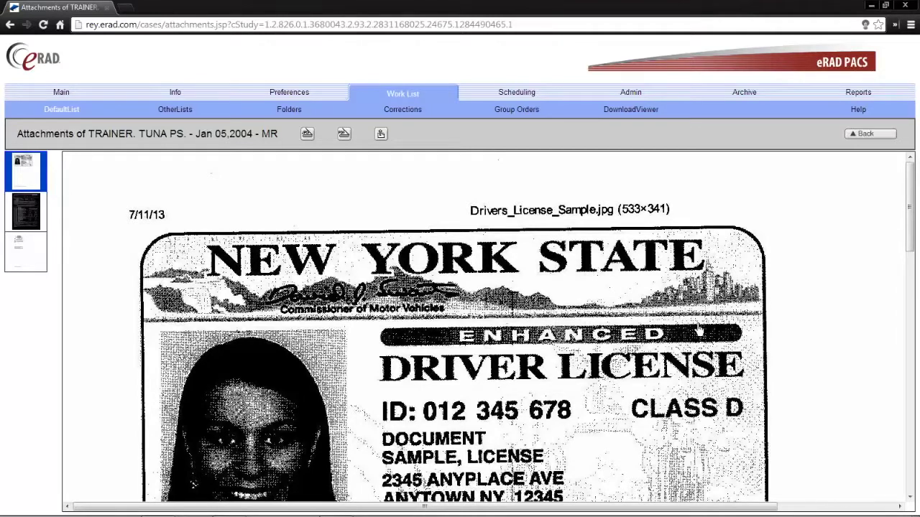
key("alt+Left")
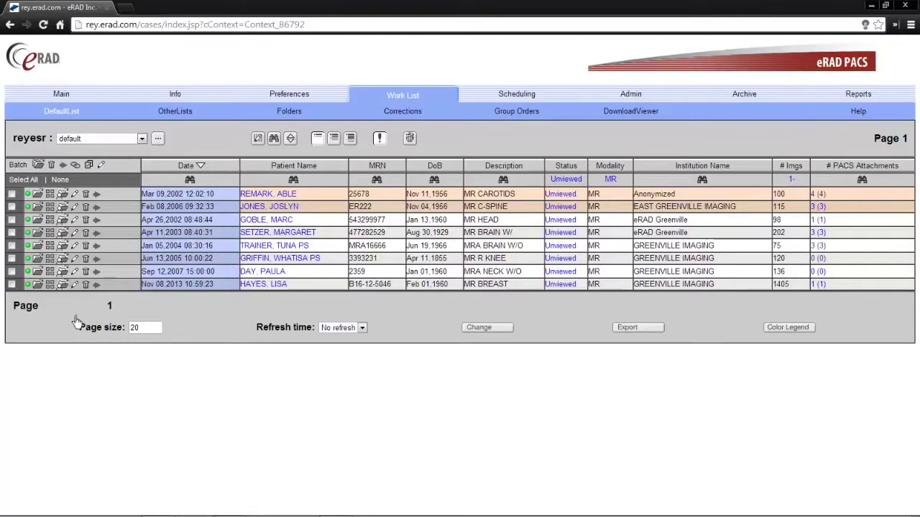
Load the Feb 08, 2006 MR C-SPINE study, scroll its scanned-document pane, and show the Preliminary Report.
left_click(62, 206)
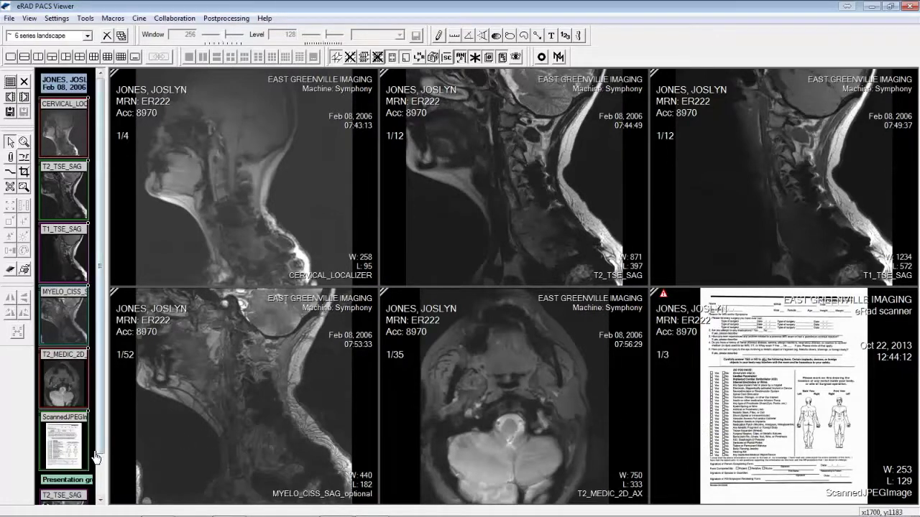
left_click(678, 441)
scroll(679, 442, "down", 2)
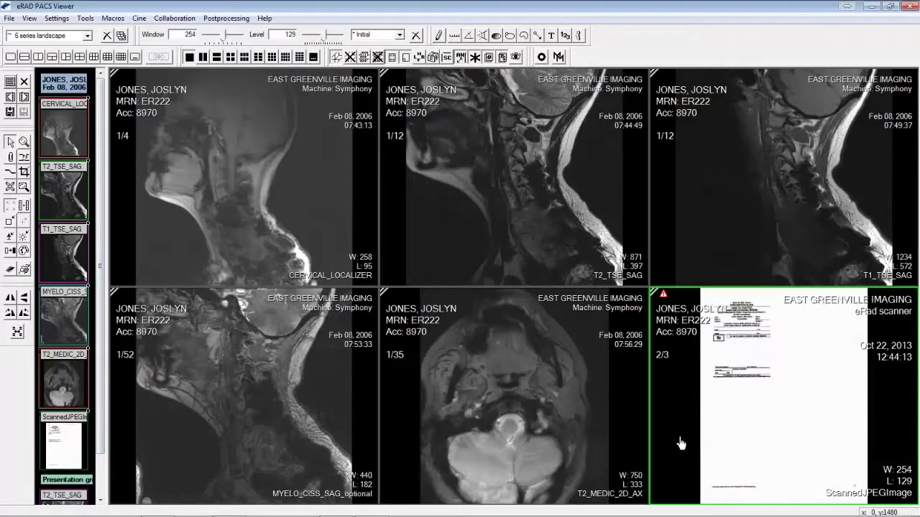
scroll(681, 443, "up", 2)
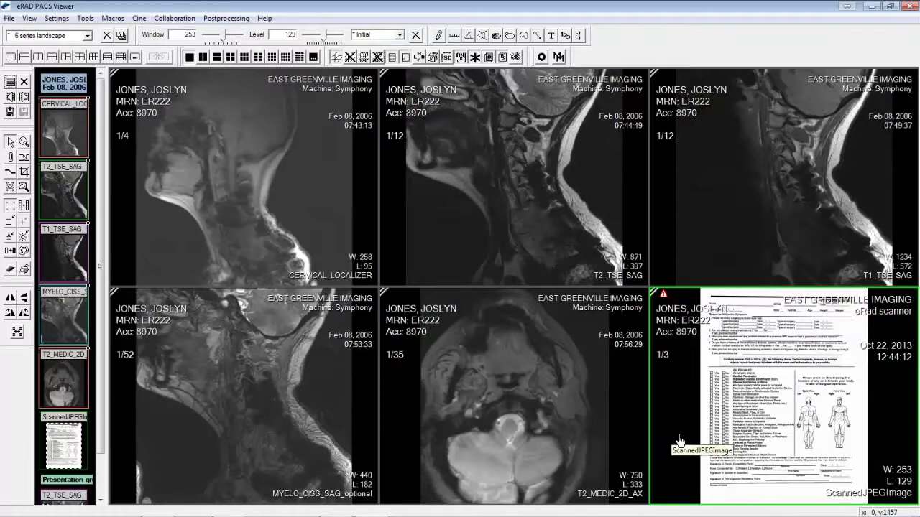
left_click(23, 280)
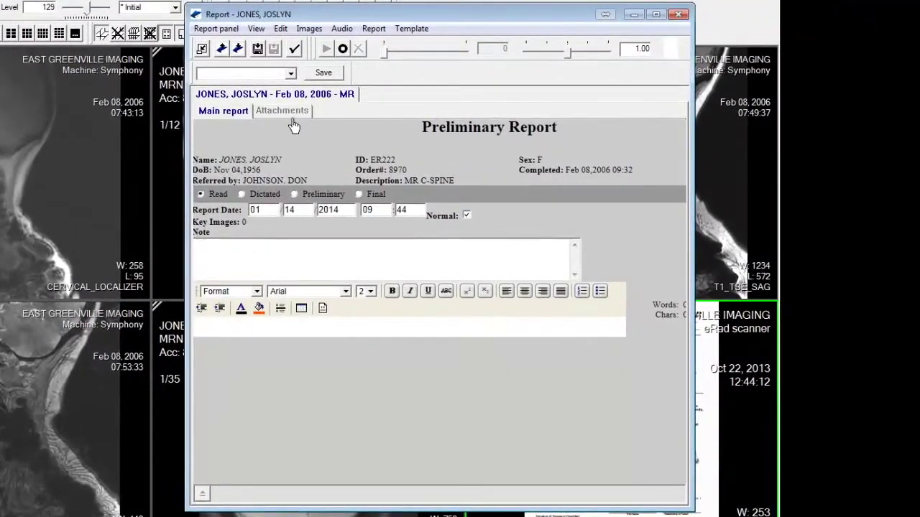
Preview the first attachment in the report's Attachments tab.
left_click(332, 123)
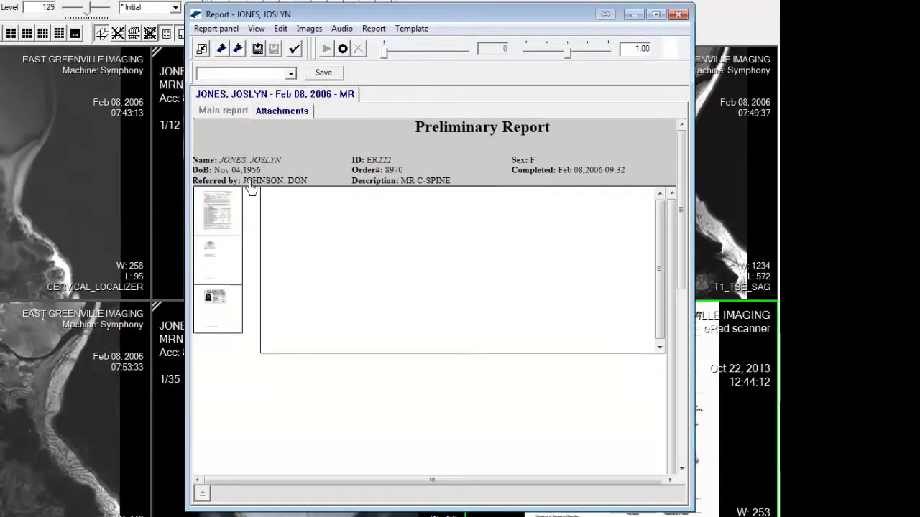
left_click(238, 210)
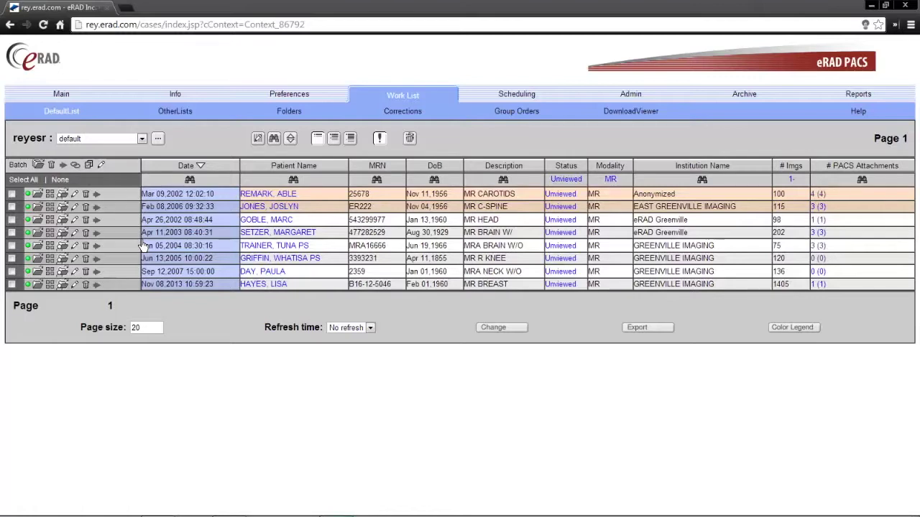
Open the MR C-SPINE study from its details view in eRAD WebViewer.
left_click(61, 214)
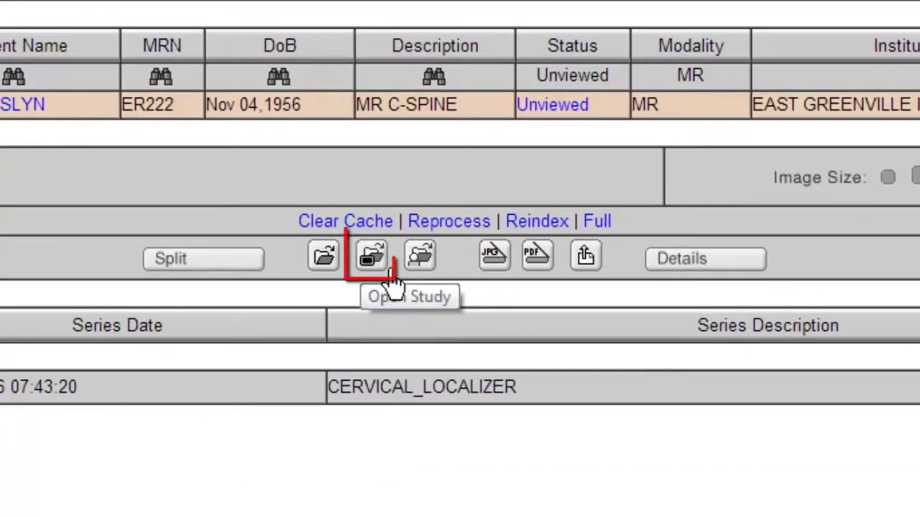
left_click(387, 269)
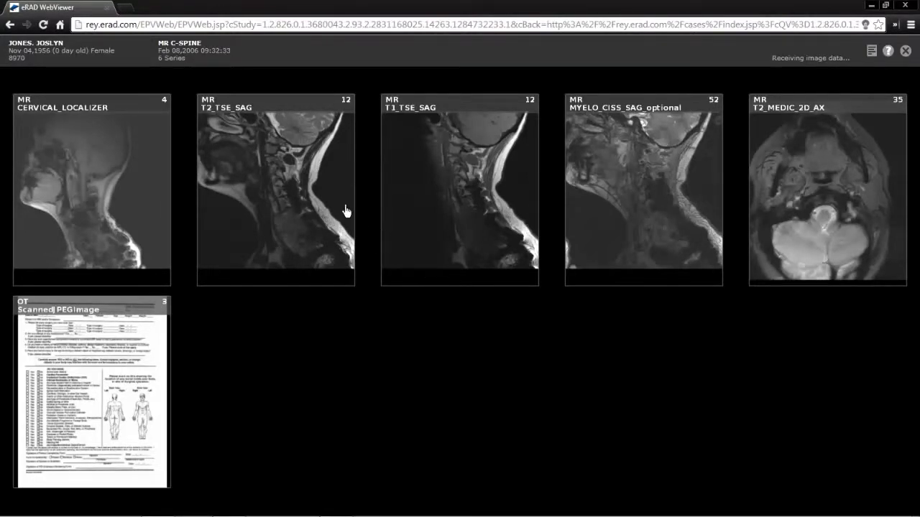
Show T2_TSE_SAG full view at slice 8 of 12 with window/level 919/240.
double_click(317, 199)
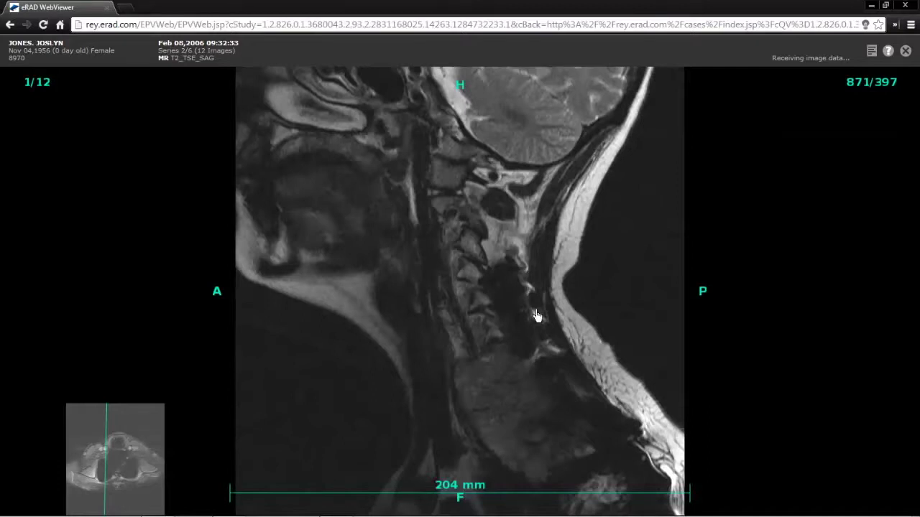
mouse_move(900, 298)
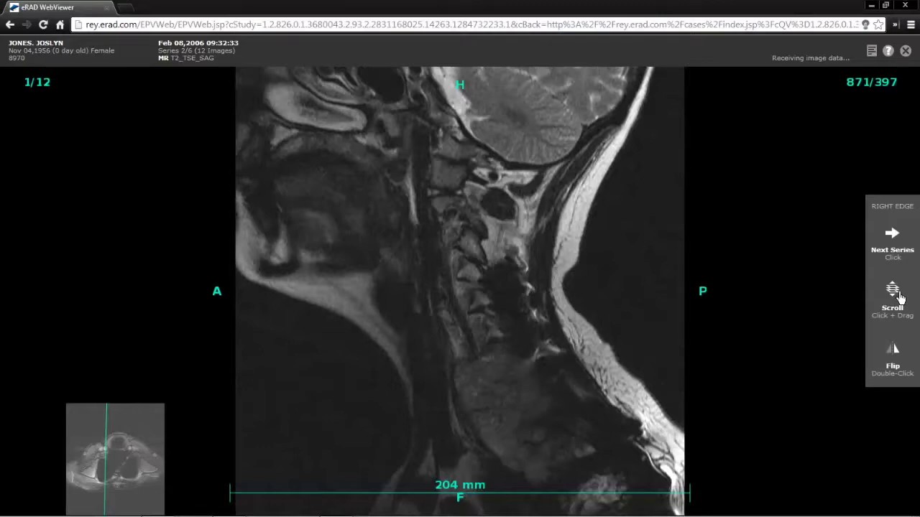
scroll(659, 297, "down", 2)
scroll(661, 300, "up", 1)
scroll(661, 300, "down", 6)
left_click_drag(662, 300, 665, 234)
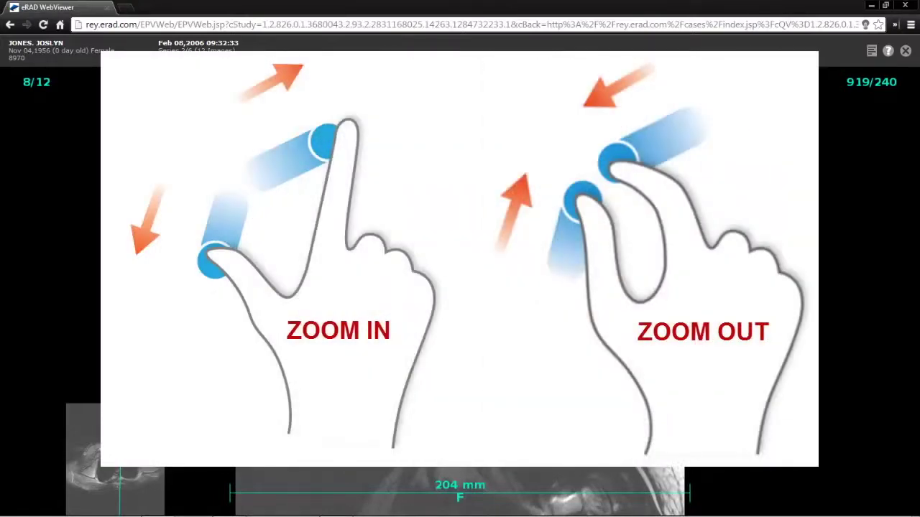
Zoom into the sagittal image and pan it to recentre the cervical spine.
scroll(459, 287, "up", 3)
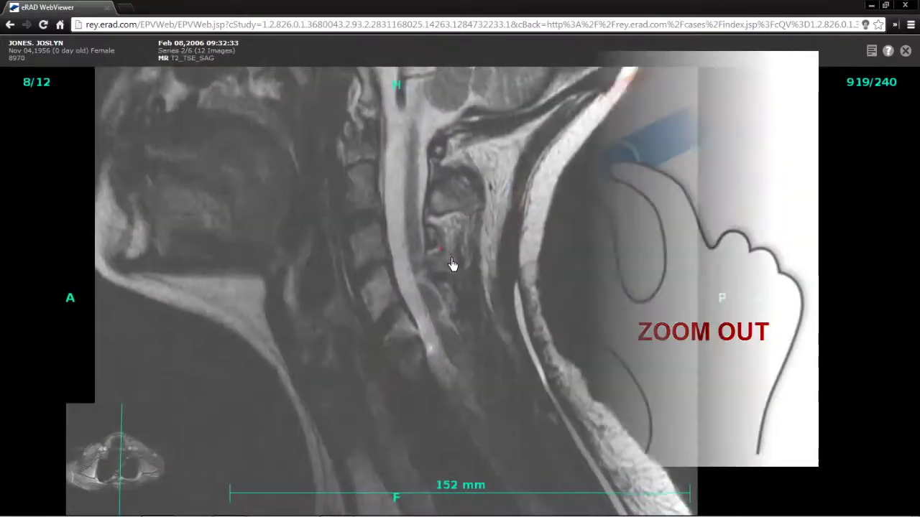
left_click_drag(453, 265, 501, 293)
scroll(499, 280, "down", 4)
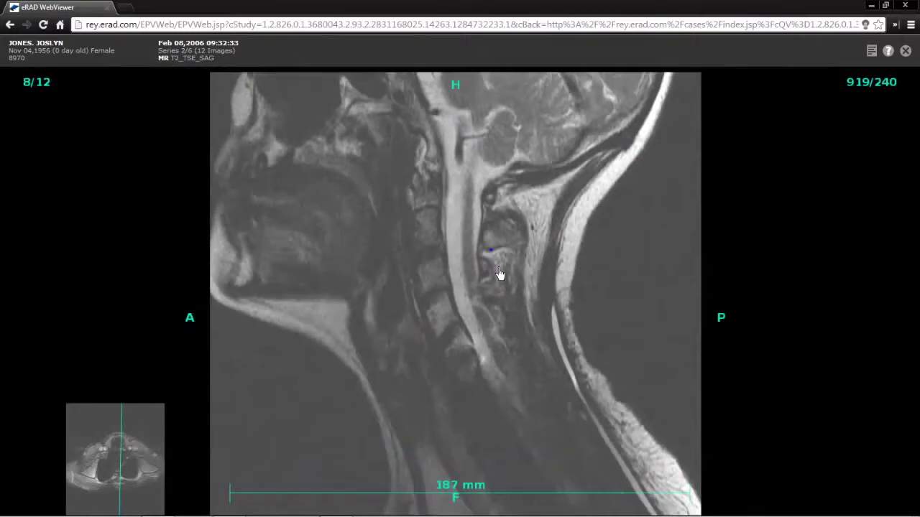
scroll(498, 287, "up", 4)
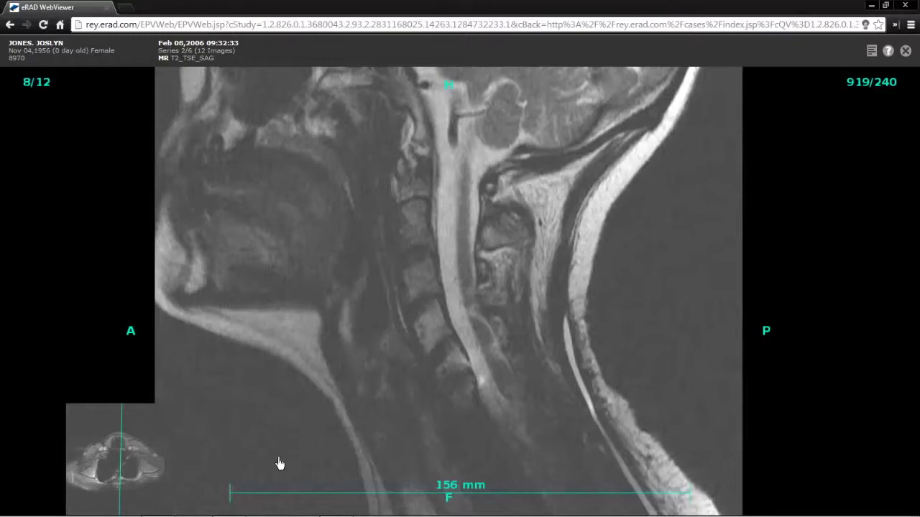
Draw a 34 mm distance measurement across a cervical vertebra.
left_click(266, 501)
left_click(368, 207)
mouse_move(379, 217)
left_mouse_down()
mouse_move(424, 253)
mouse_move(442, 296)
left_mouse_up()
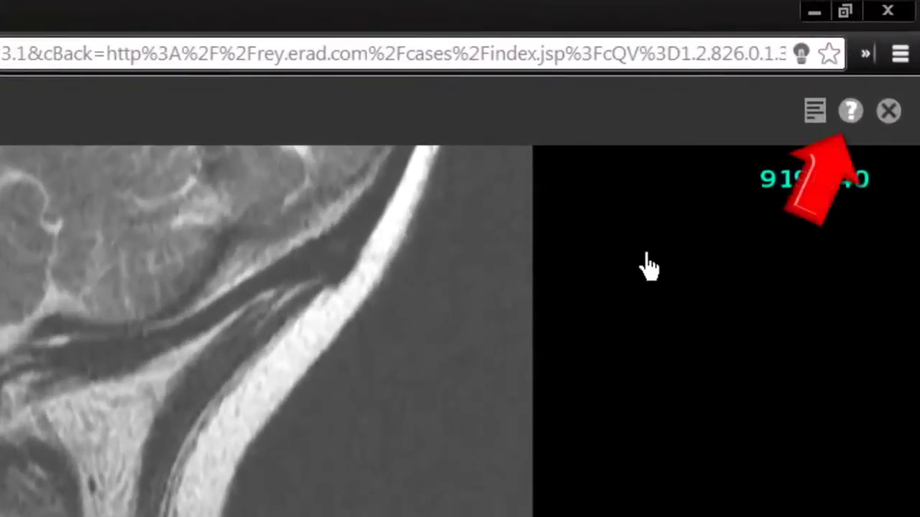
Show the dynamic help overlay in eRAD WebViewer.
left_click(878, 133)
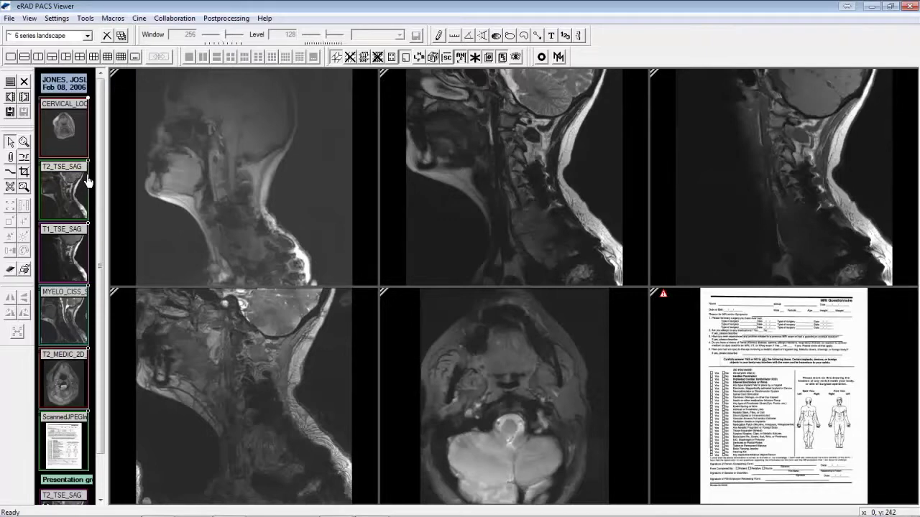
Maximize and restore T2_TSE_SAG, page sagittal and axial slices, and float the Macro toolbar.
double_click(483, 247)
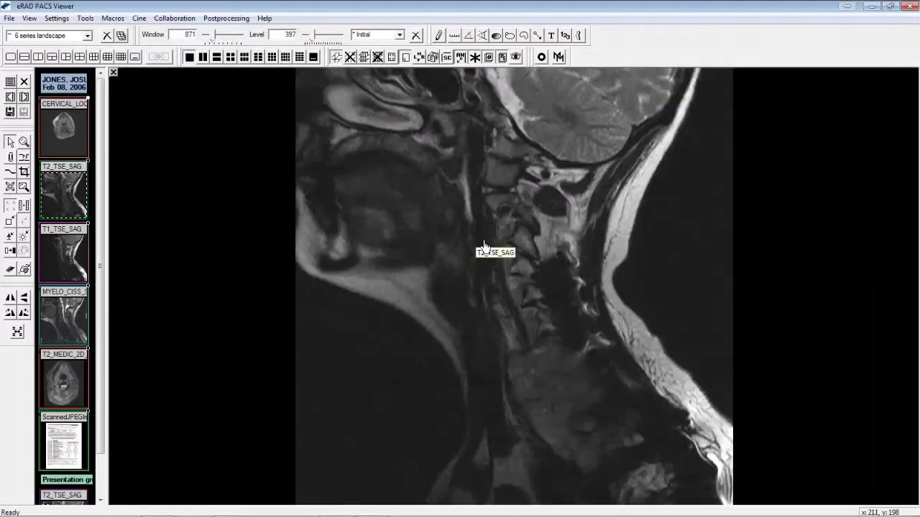
double_click(481, 298)
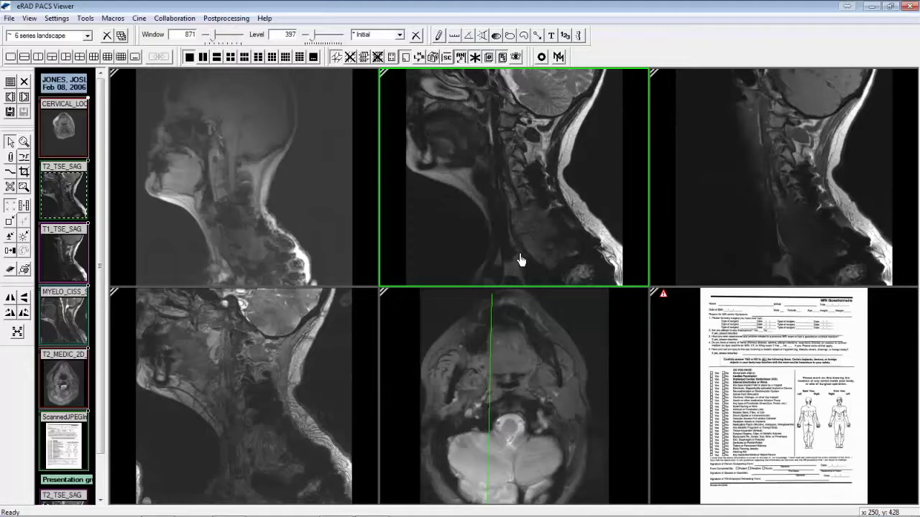
scroll(511, 179, "down", 3)
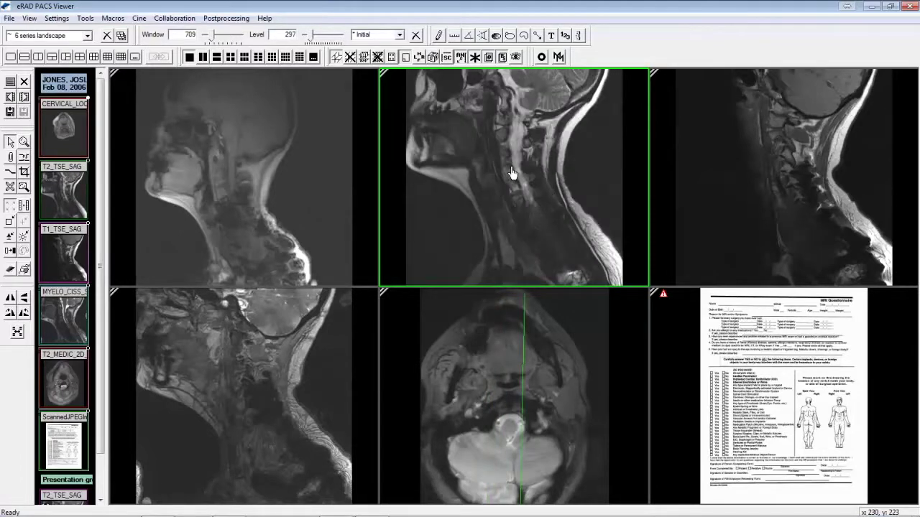
left_click(211, 390)
scroll(211, 391, "down", 5)
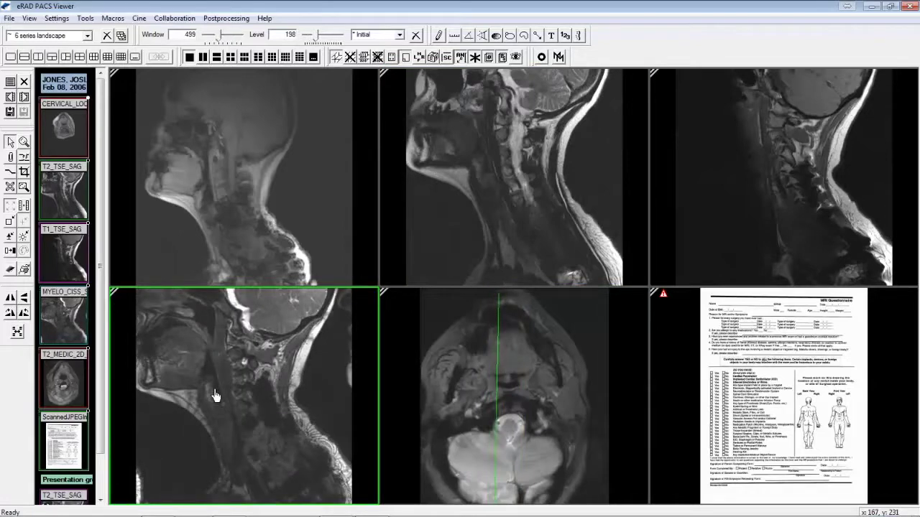
left_click(506, 414)
scroll(507, 414, "down", 5)
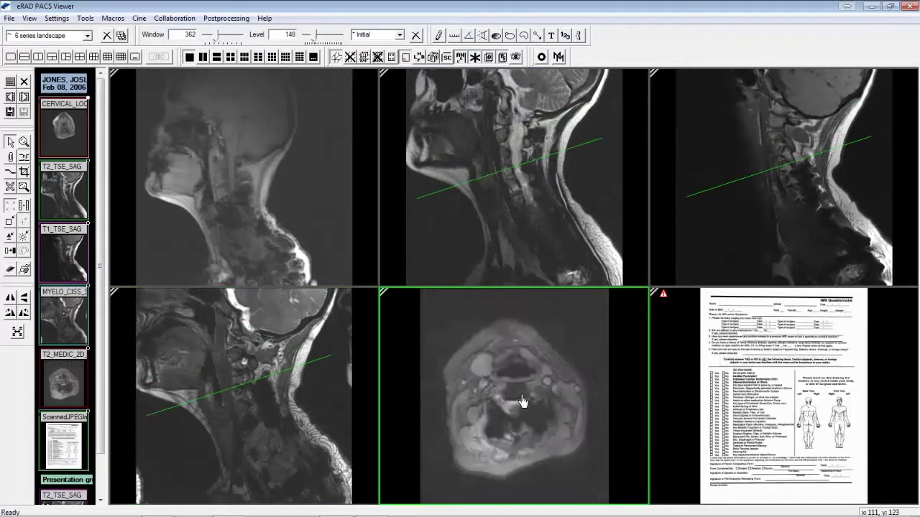
scroll(522, 403, "up", 5)
scroll(522, 402, "down", 5)
scroll(523, 402, "up", 3)
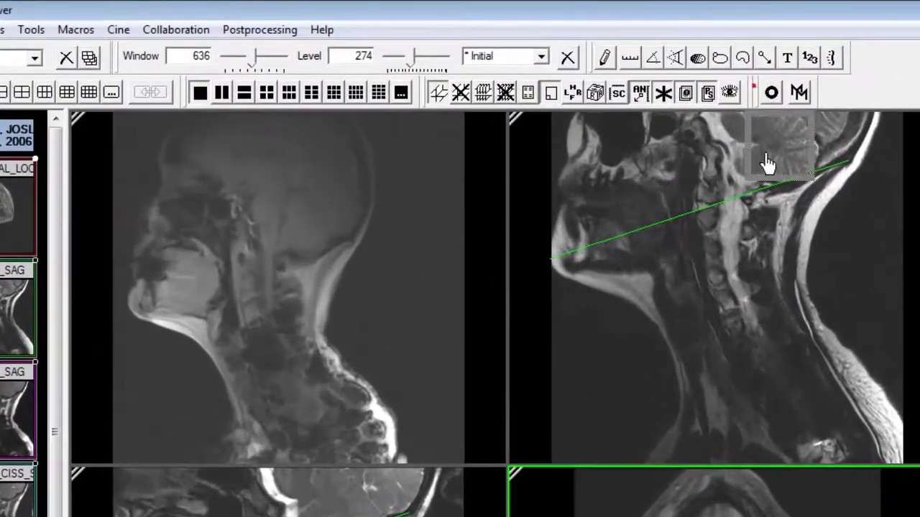
left_click_drag(768, 164, 755, 208)
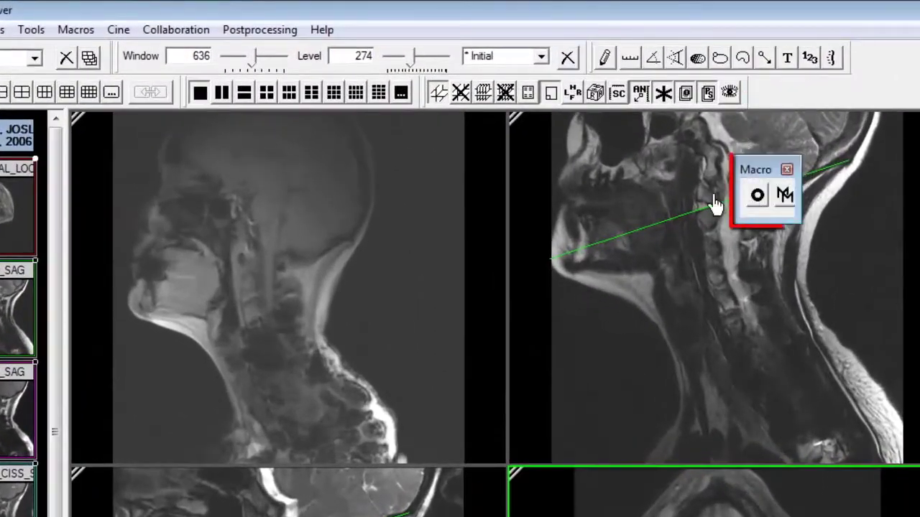
Record a macro that selects a left-toolbar viewer tool, then stop recording.
left_click(72, 32)
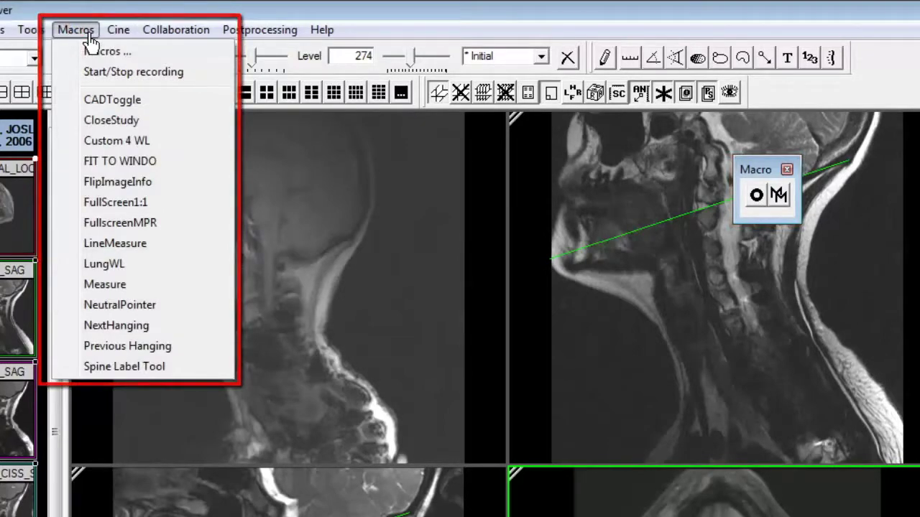
left_click(87, 33)
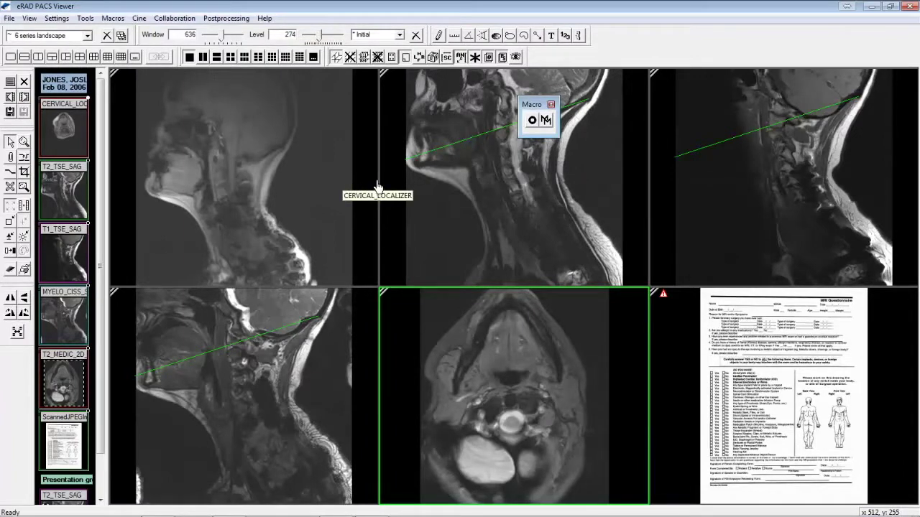
left_click(542, 125)
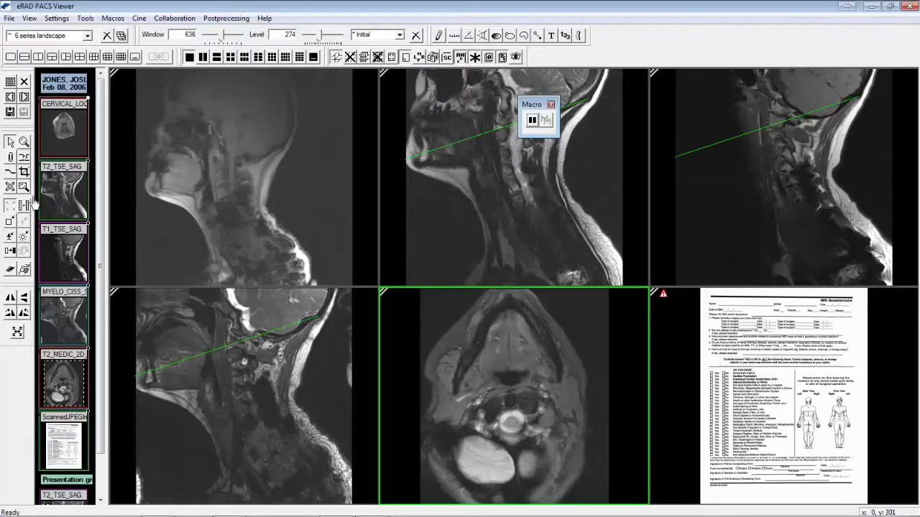
left_click(11, 187)
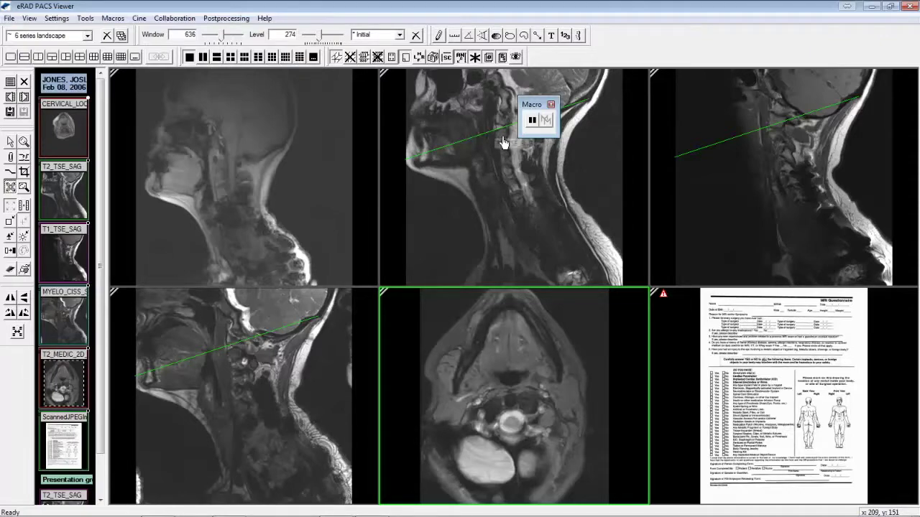
left_click(534, 123)
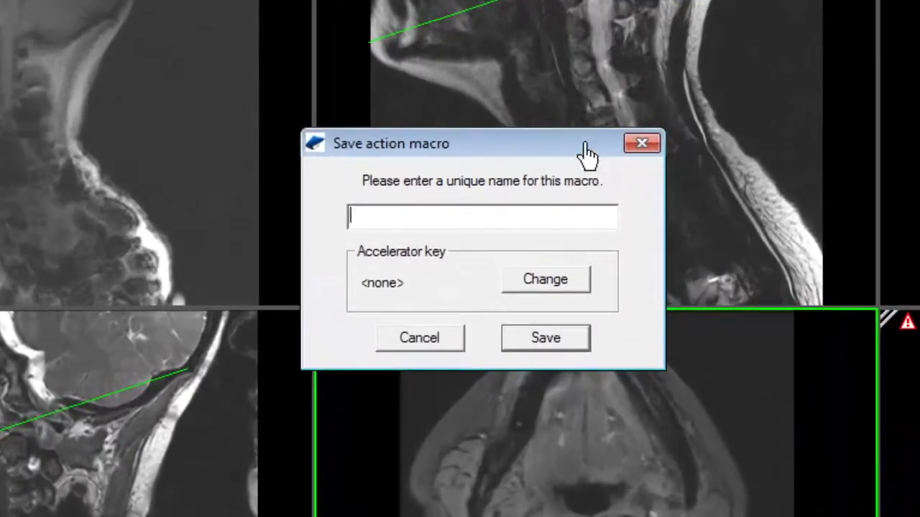
Save the recorded macro as MagicX with accelerator key Ctrl+X.
type("MagicX")
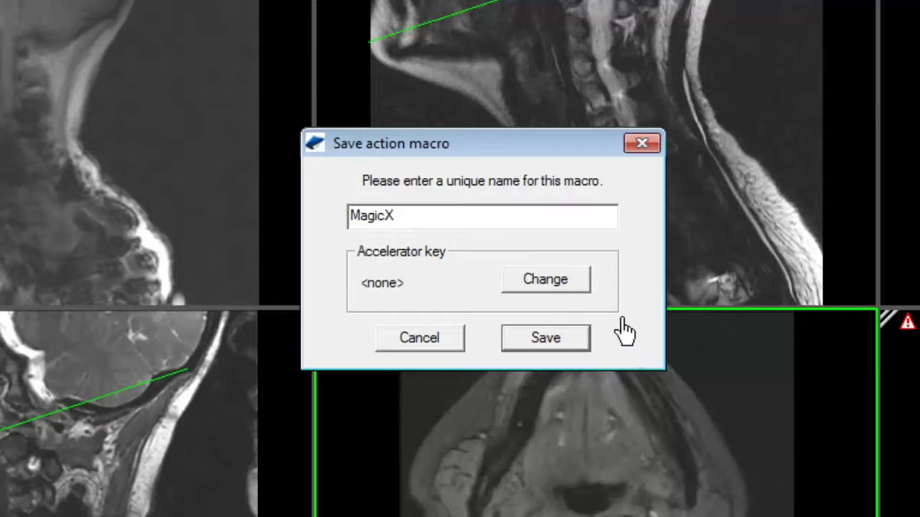
left_click(589, 284)
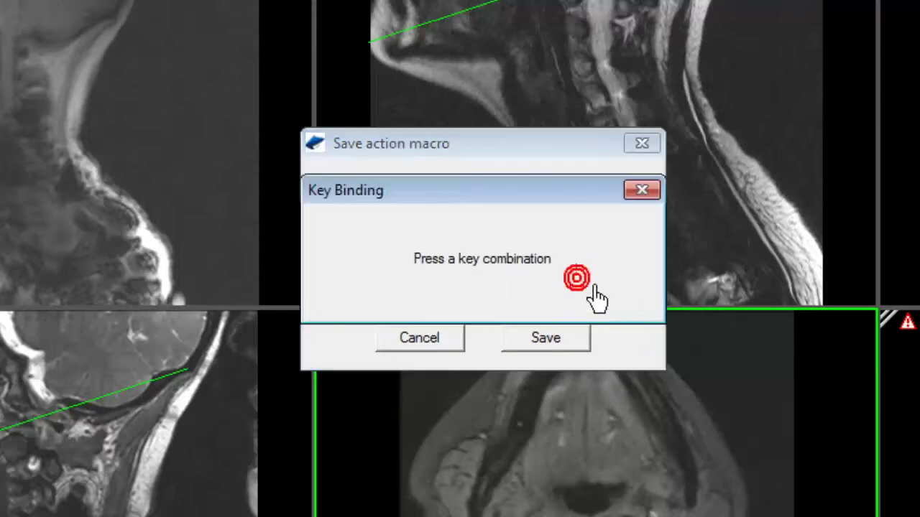
key("ctrl+x")
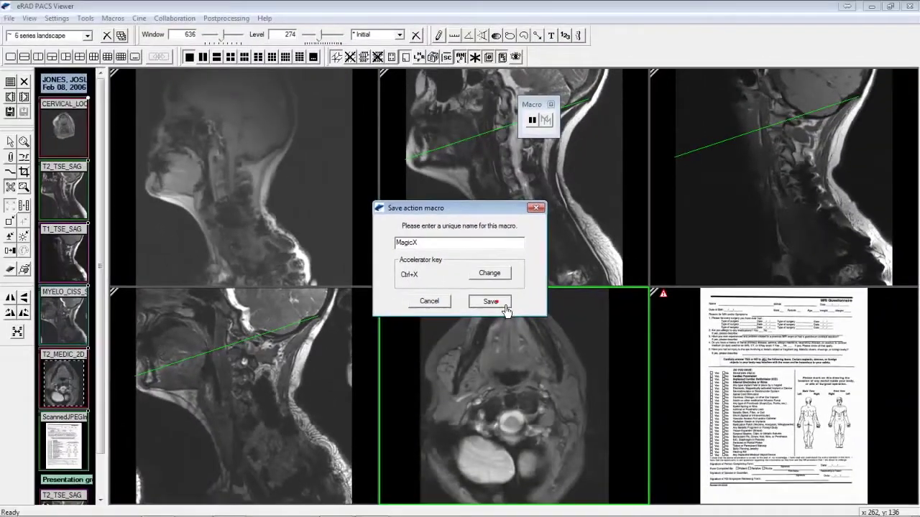
left_click(546, 338)
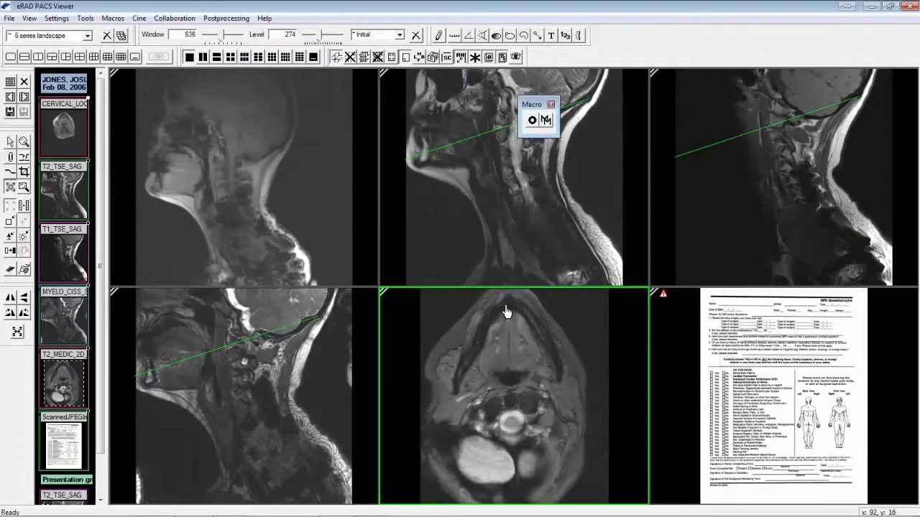
Open the Action macro manager from the Macro toolbar and move it slightly lower.
scroll(236, 205, "down", 2)
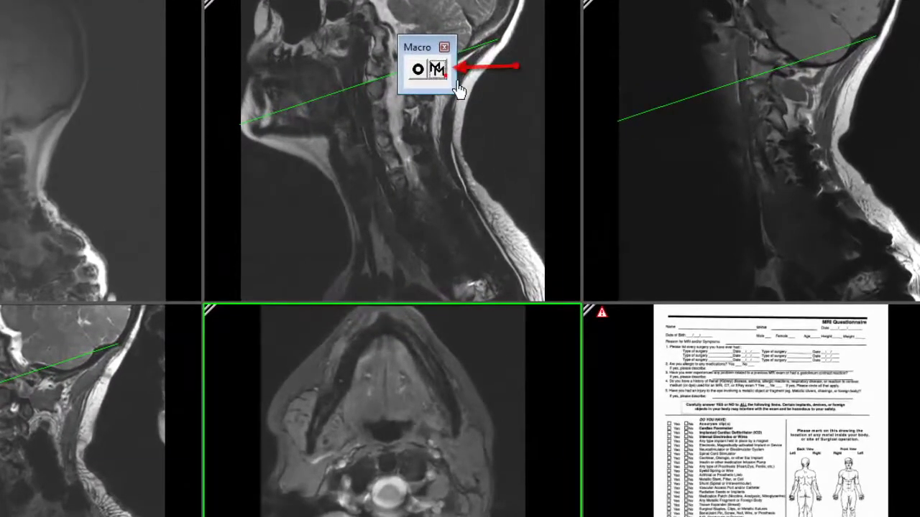
left_click(438, 68)
left_click_drag(457, 90, 452, 131)
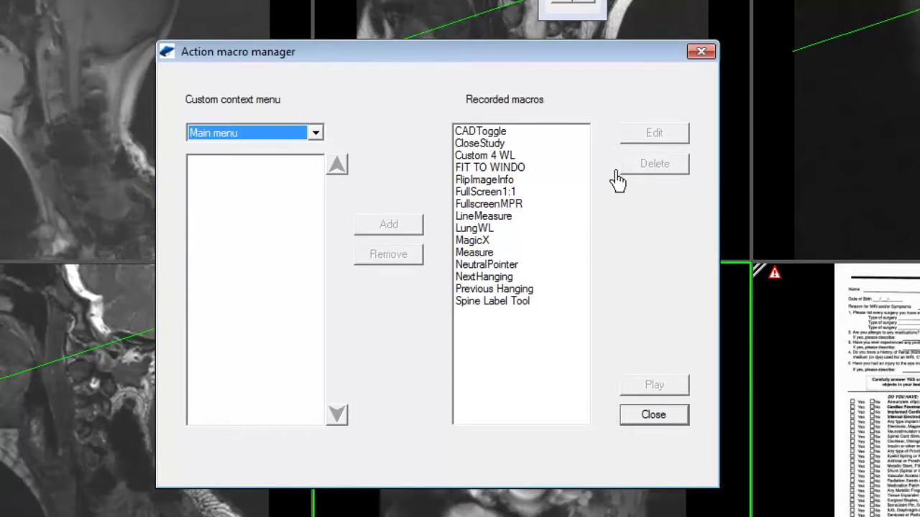
Add the MagicX and NeutralPointer macros to the Main custom menu list.
left_click(507, 241)
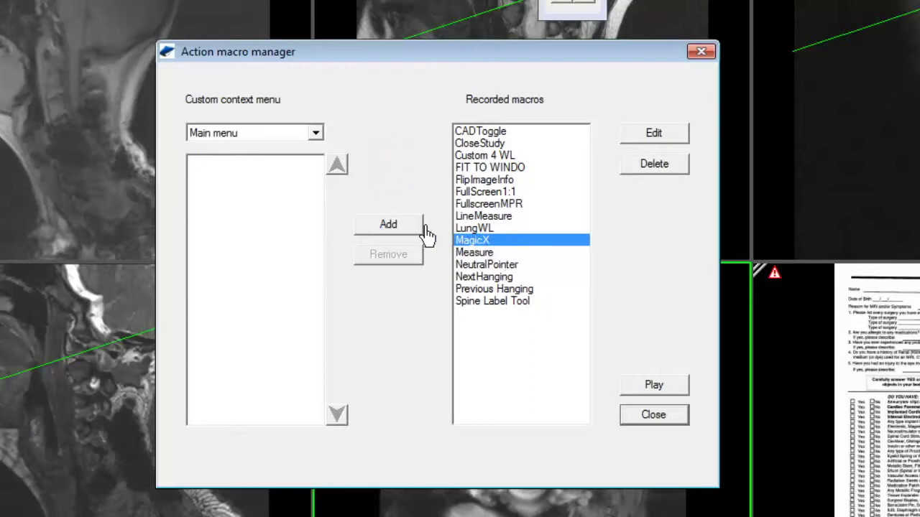
left_click(395, 235)
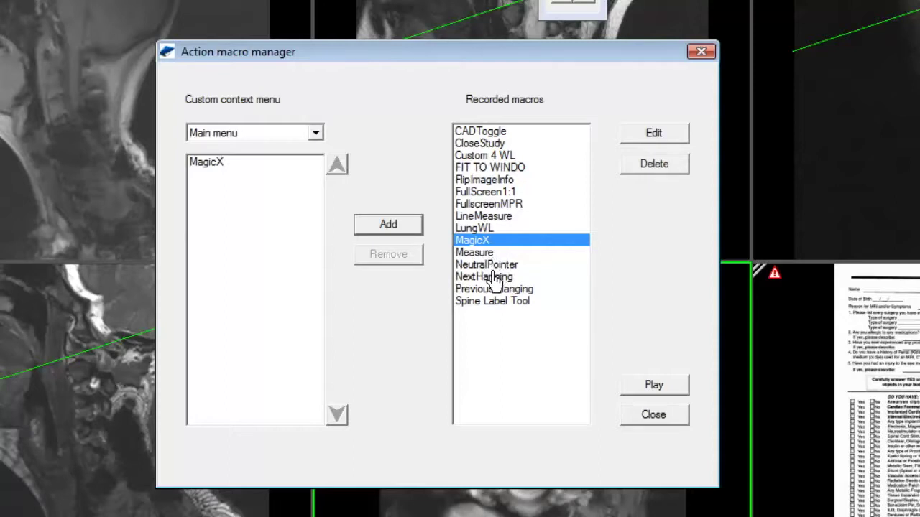
left_click(481, 265)
left_click(407, 226)
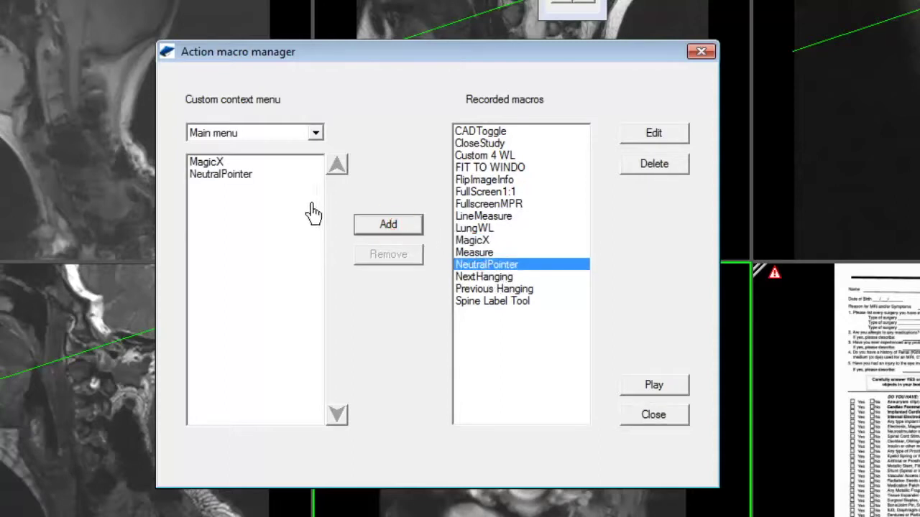
Move NeutralPointer above MagicX, close the manager, and check the image context menu.
left_click(260, 174)
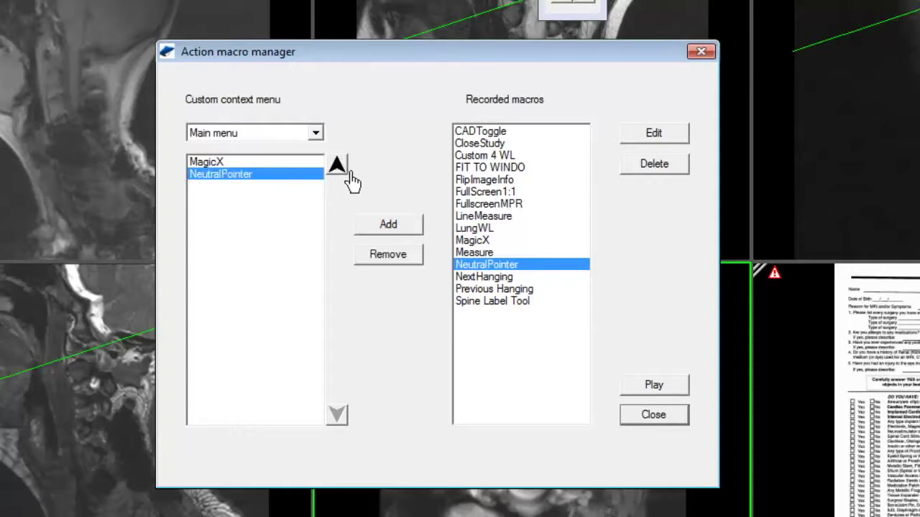
left_click(346, 170)
left_click(237, 181)
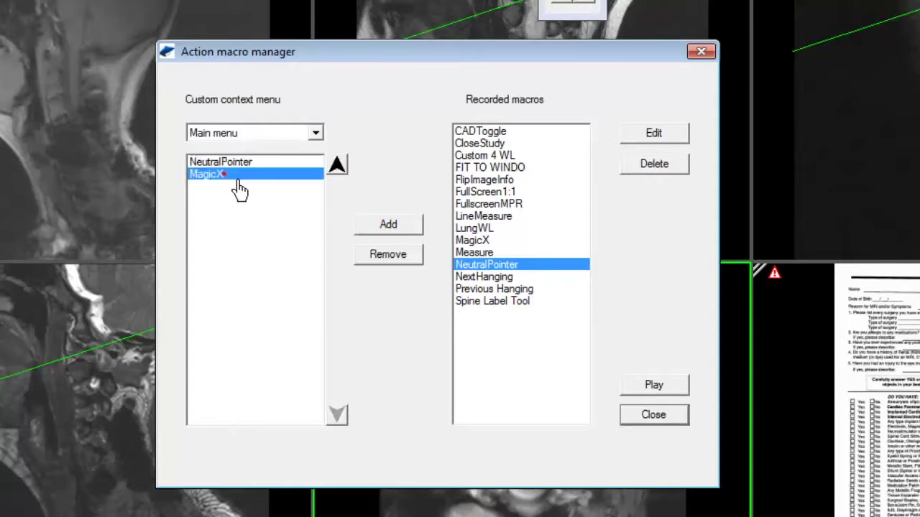
left_click(654, 414)
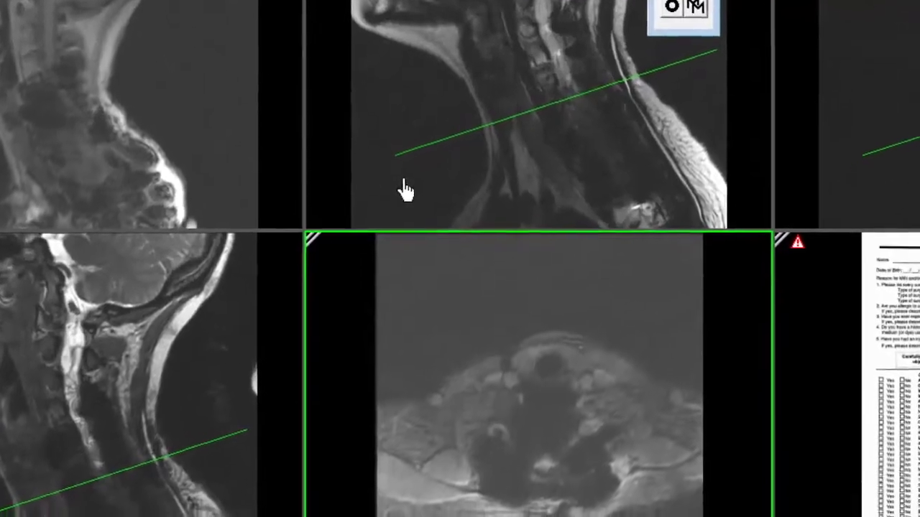
right_click(404, 215)
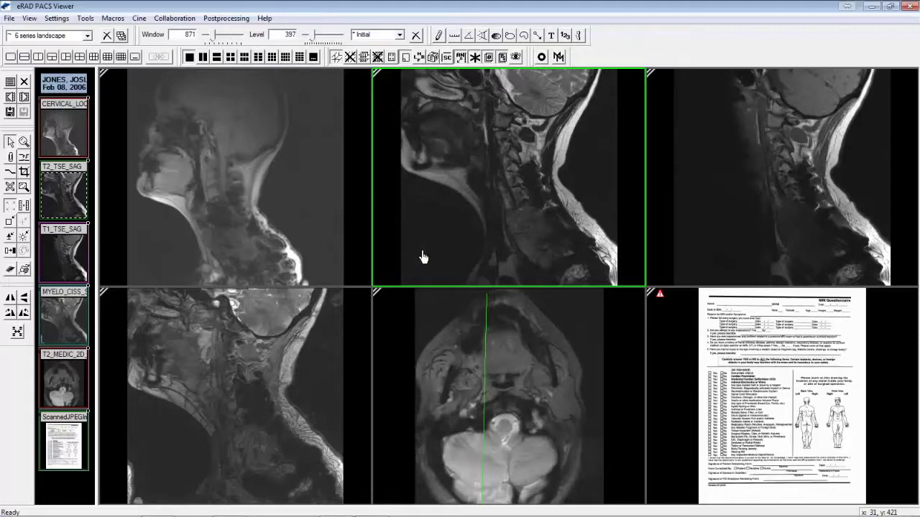
Turn on Generate key image in Customize settings' Presentation state tab and confirm.
right_click(423, 257)
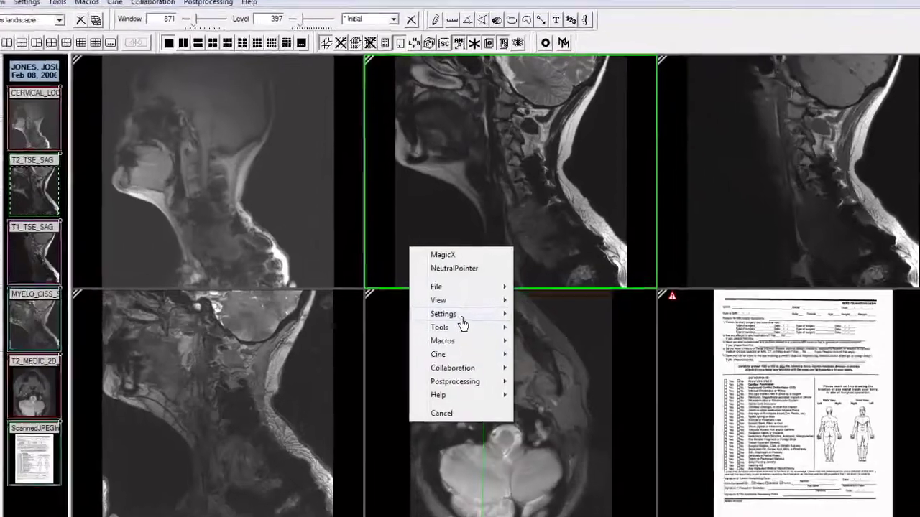
mouse_move(462, 324)
left_click(553, 314)
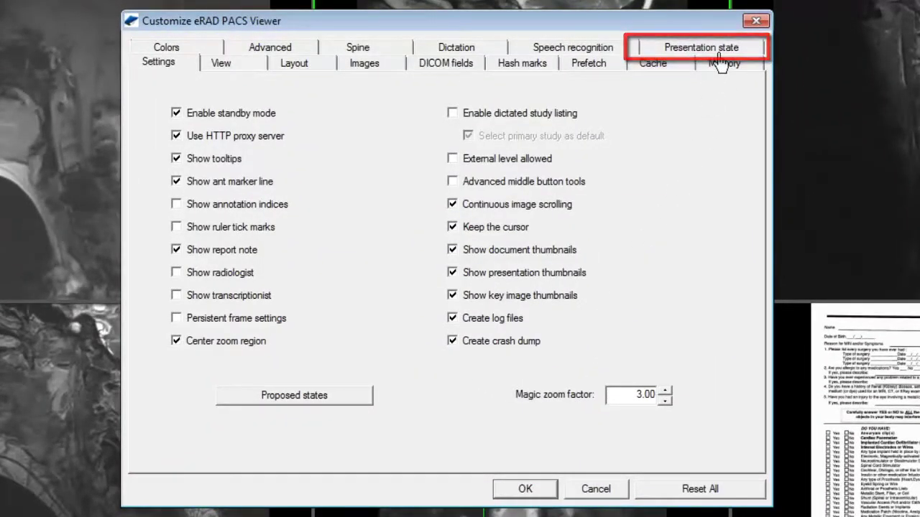
left_click(710, 48)
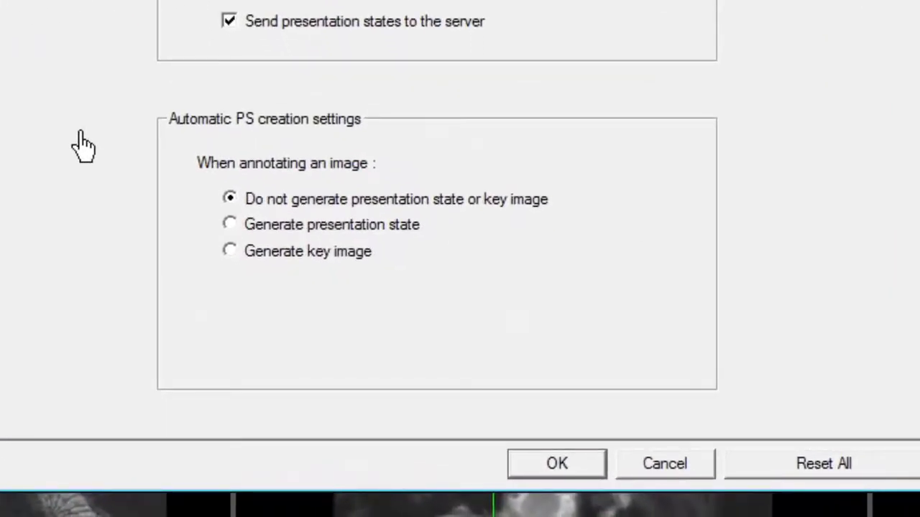
left_click(277, 252)
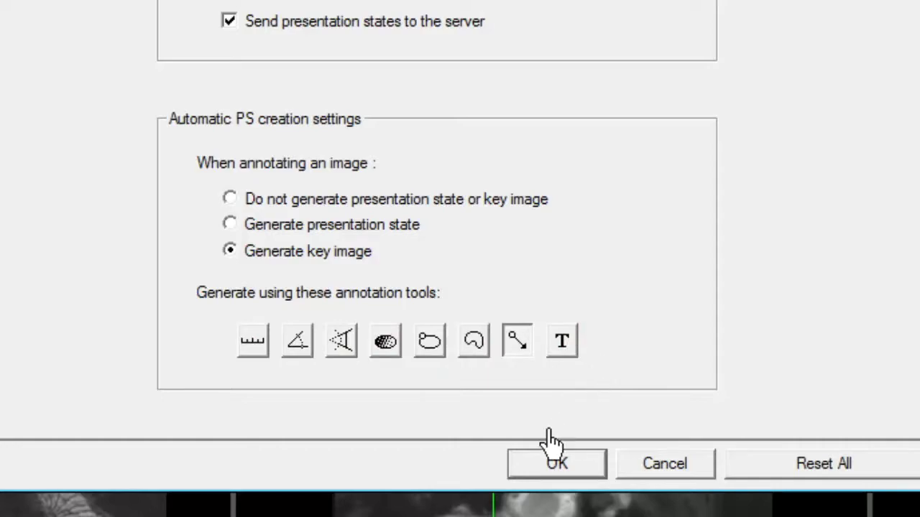
left_click(557, 463)
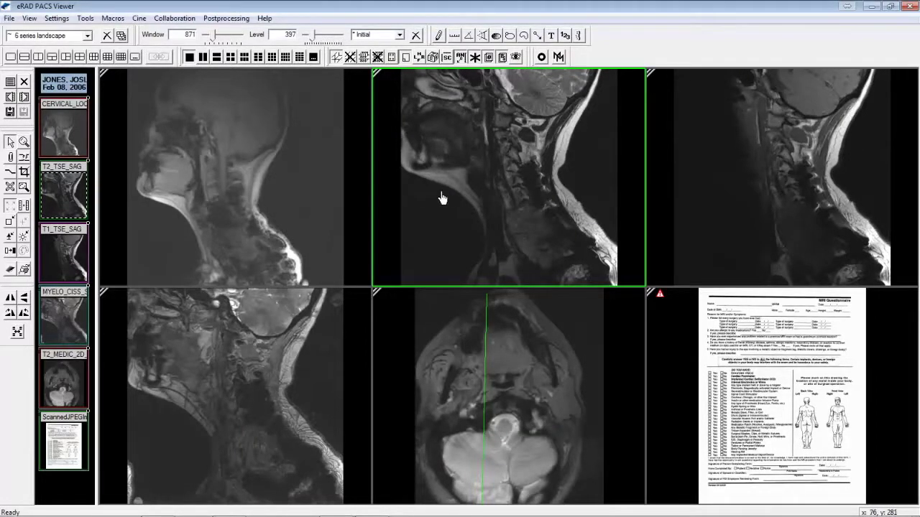
Place an arrow on the T2 sagittal spine and scroll thumbnails to the Presentation group.
left_click(537, 35)
left_click(552, 169)
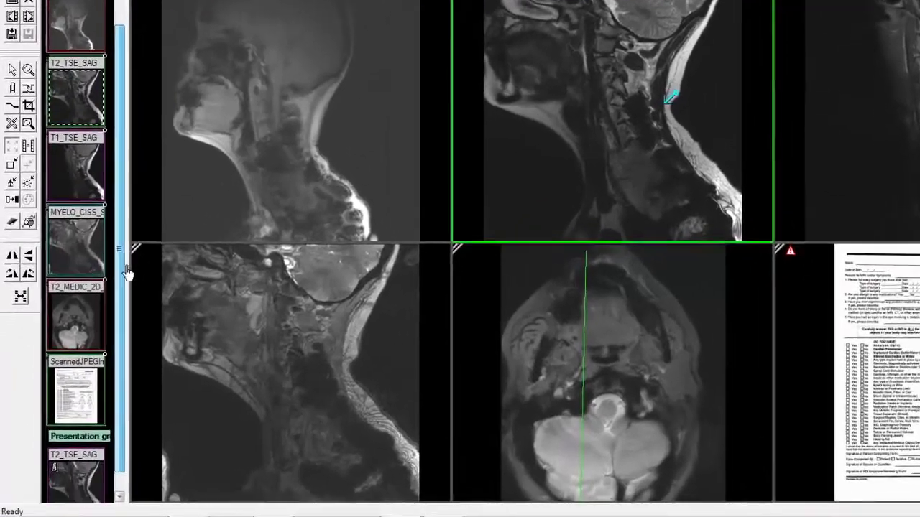
scroll(101, 337, "down", 2)
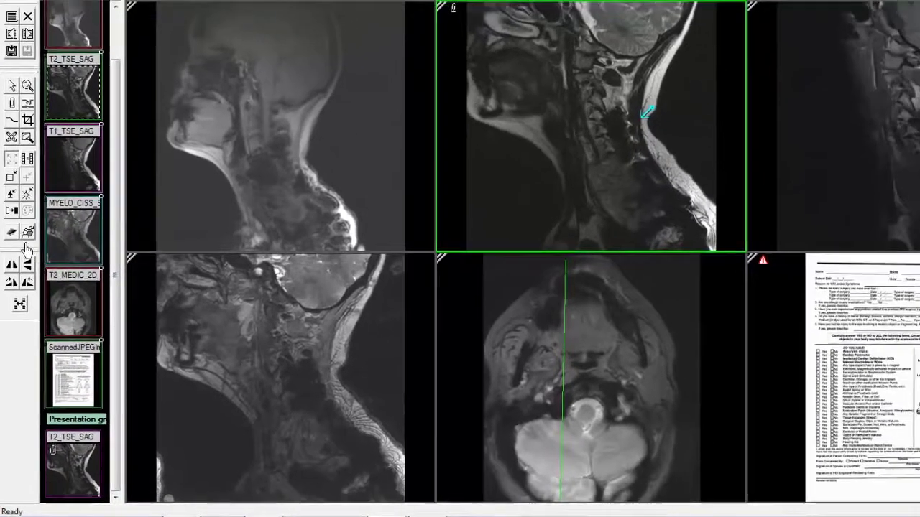
left_click(26, 245)
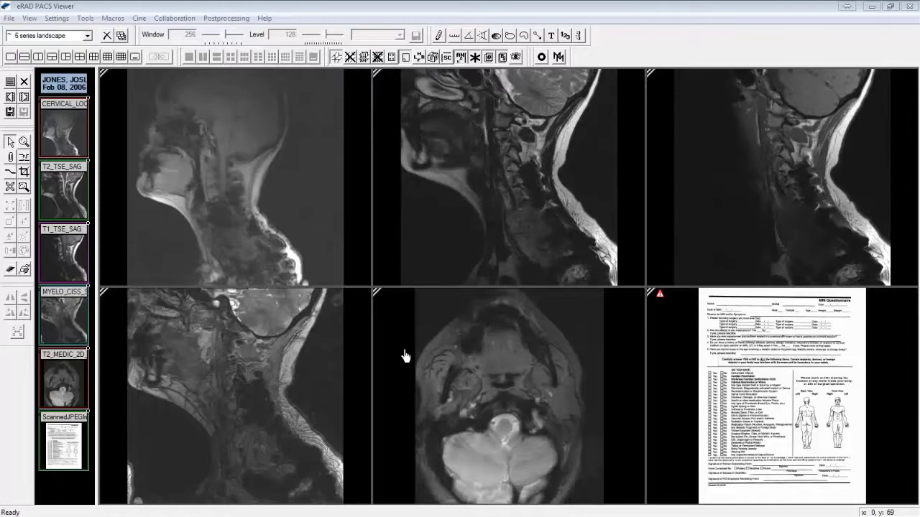
Apply the MRI CSP layout and load MYELO_CISS_SAG into the left viewport.
left_click(87, 36)
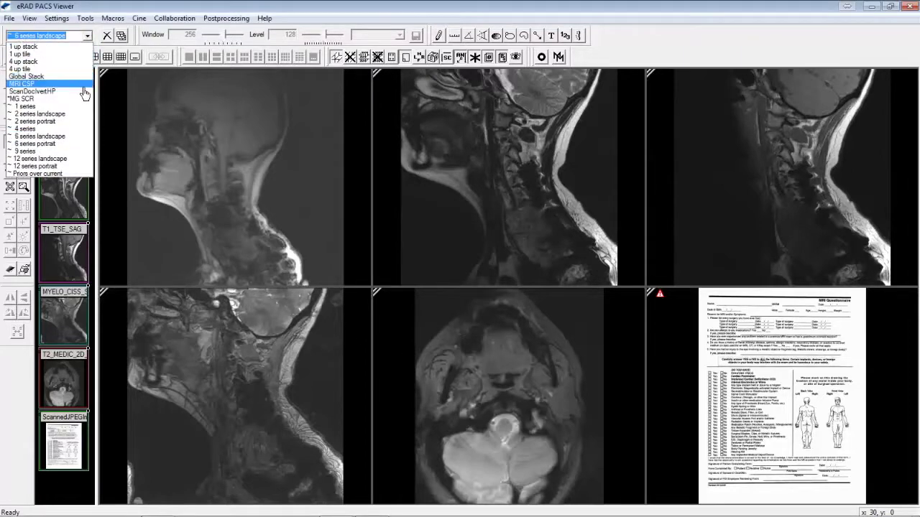
left_click(85, 84)
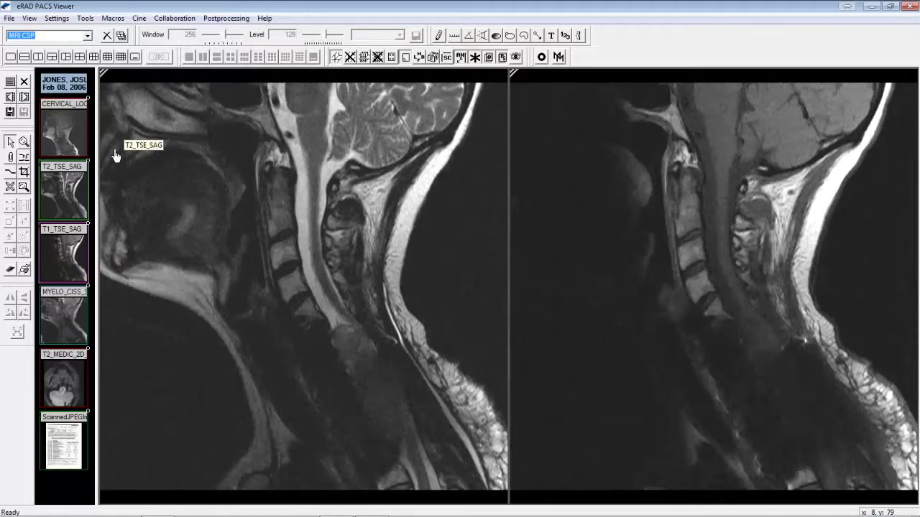
left_click(338, 264)
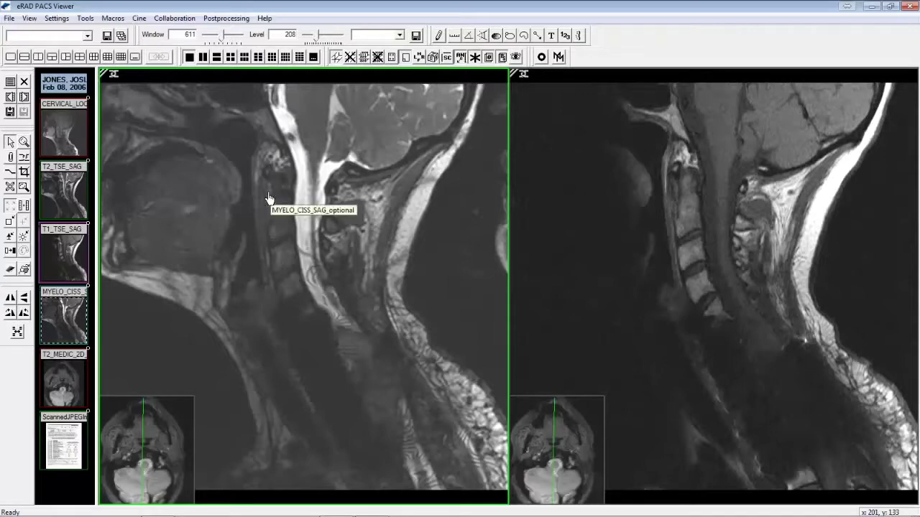
Save the current layout as MRI CSP, available only for the MR modality.
left_click(116, 42)
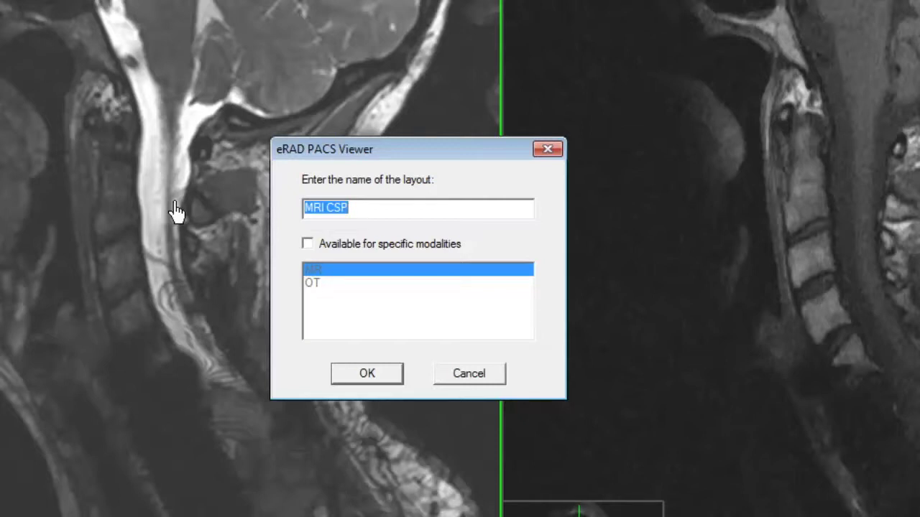
left_click(345, 248)
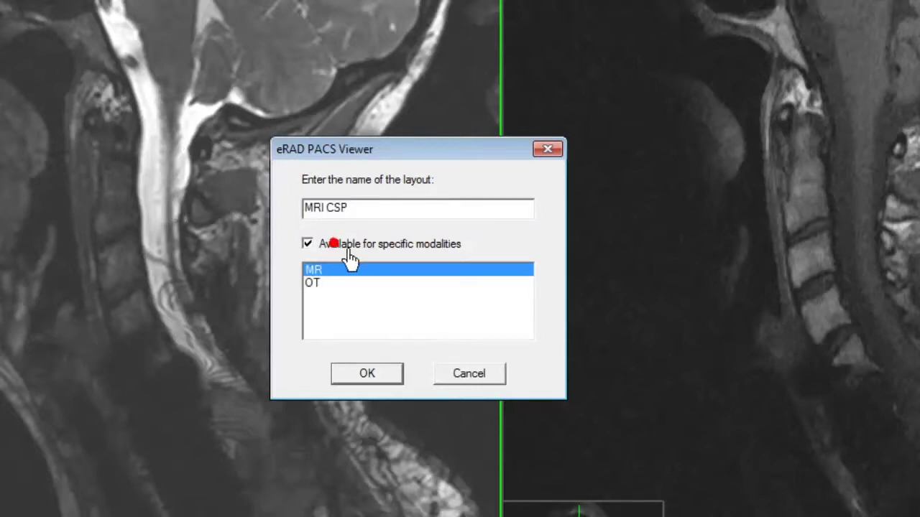
left_click(364, 379)
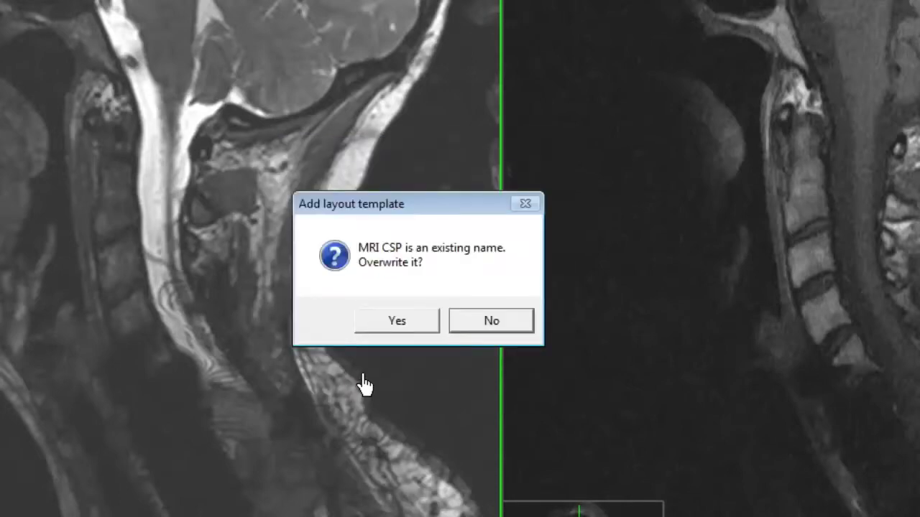